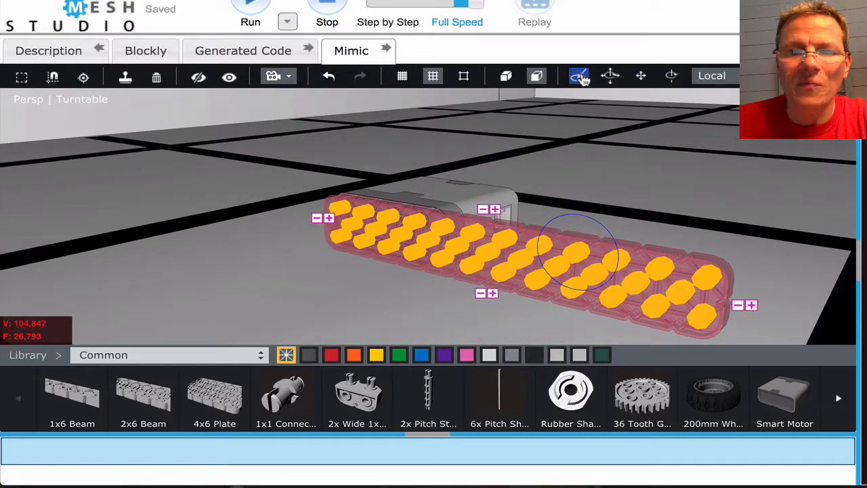
- Delete the long beam mounted on the motor's blue connector pins
left_click(640, 169)
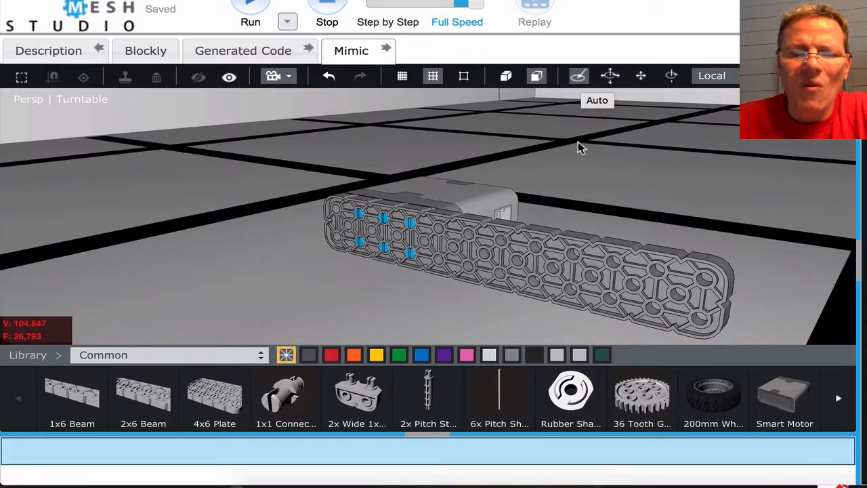
left_click(568, 239)
key("Delete")
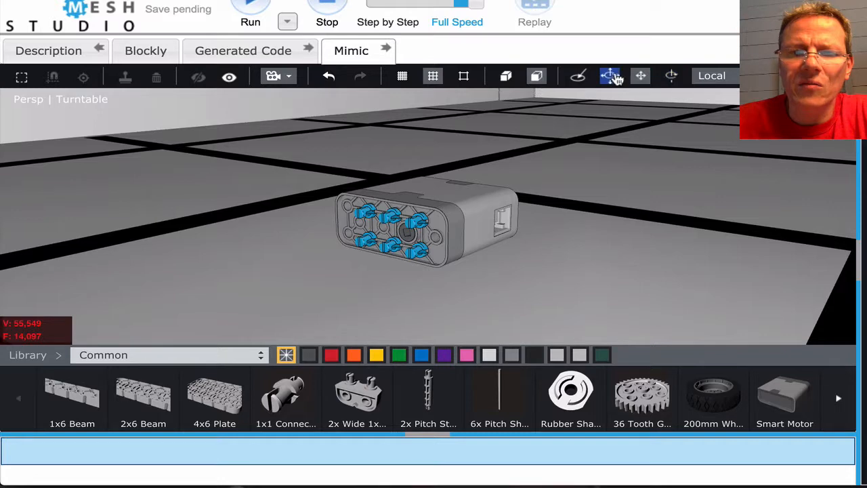
- Add a 2x6 Beam from the library and use translation to move it up and clear of the motor
left_click(159, 394)
left_click_drag(528, 234, 569, 266)
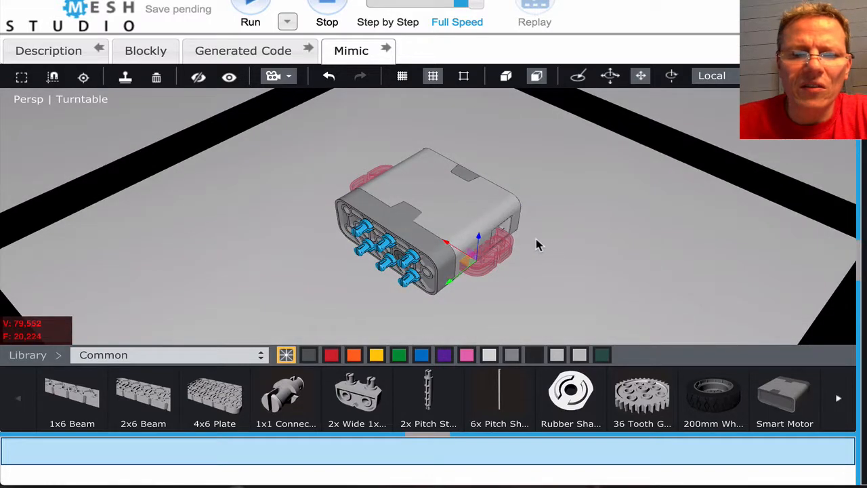
left_click_drag(537, 246, 599, 255)
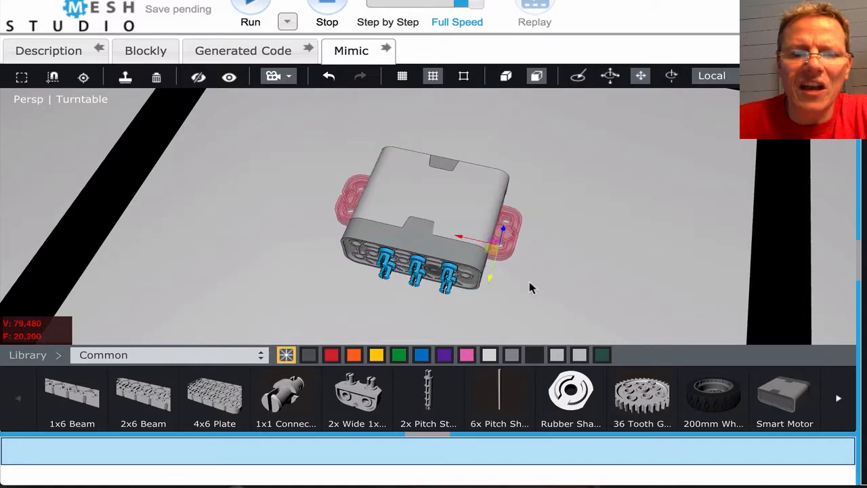
left_click_drag(593, 266, 578, 250)
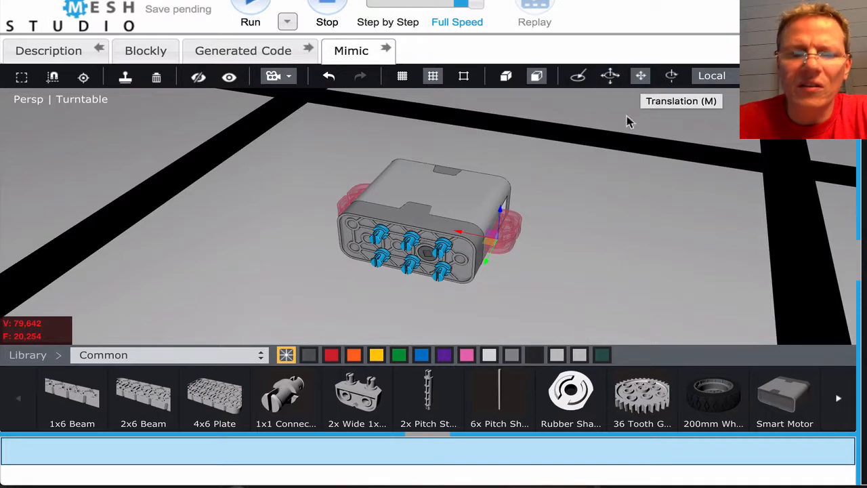
left_click(472, 232)
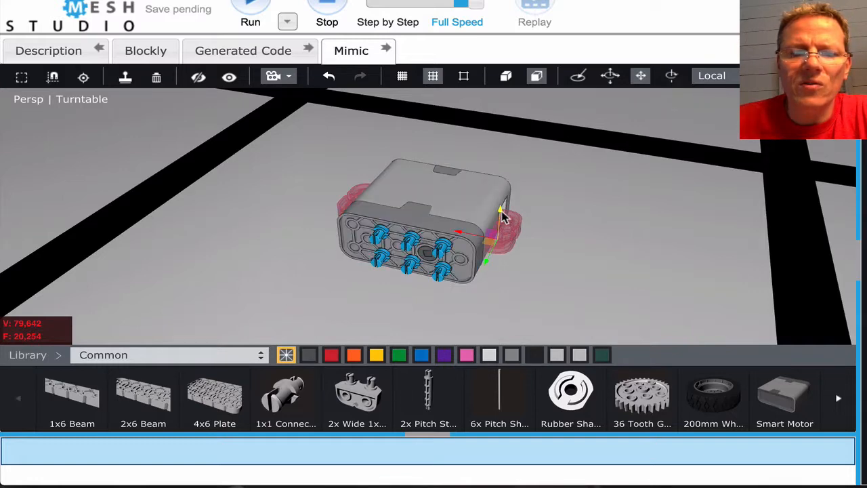
left_click_drag(502, 215, 594, 208)
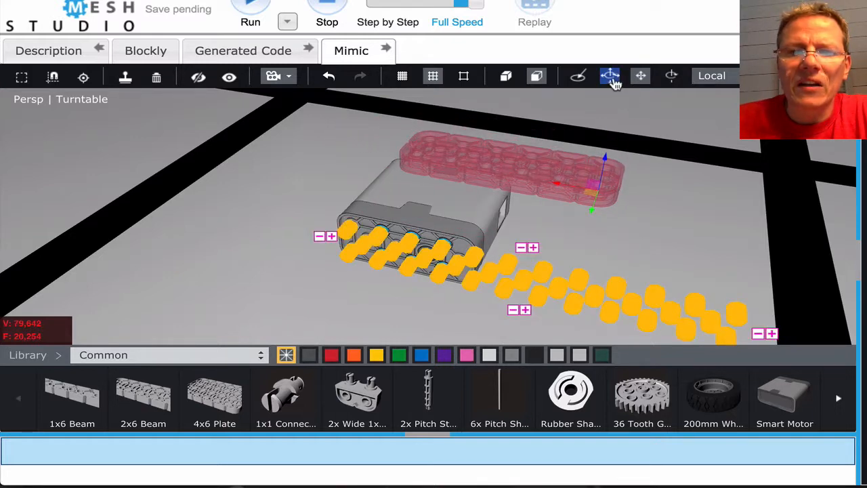
- Switch to the combined translation and rotation handles and bring the beam forward to the motor's pin side
left_click(611, 75)
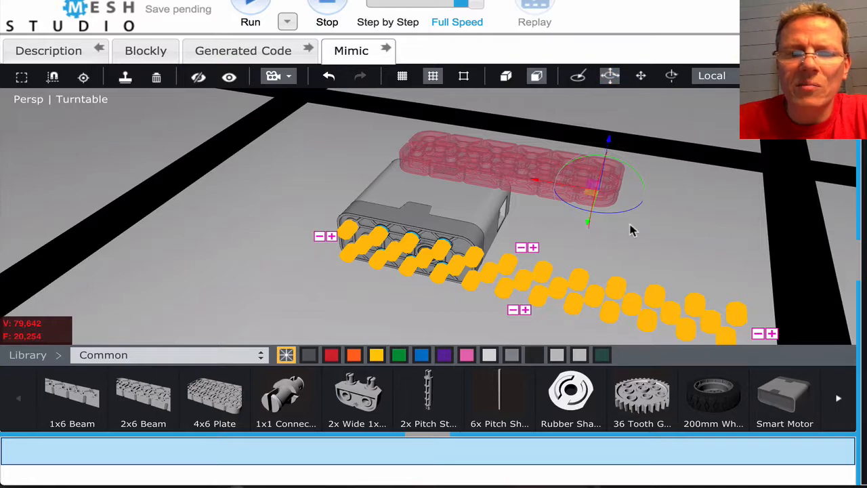
left_click_drag(629, 224, 598, 214)
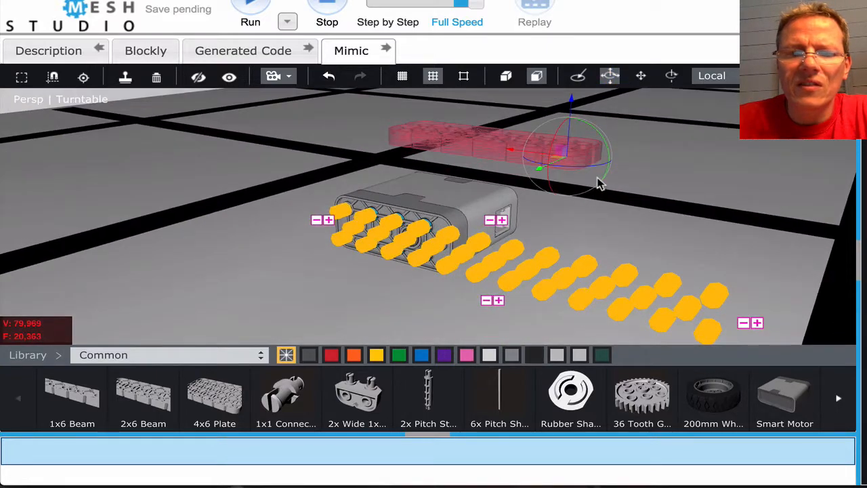
left_click_drag(609, 157, 699, 172)
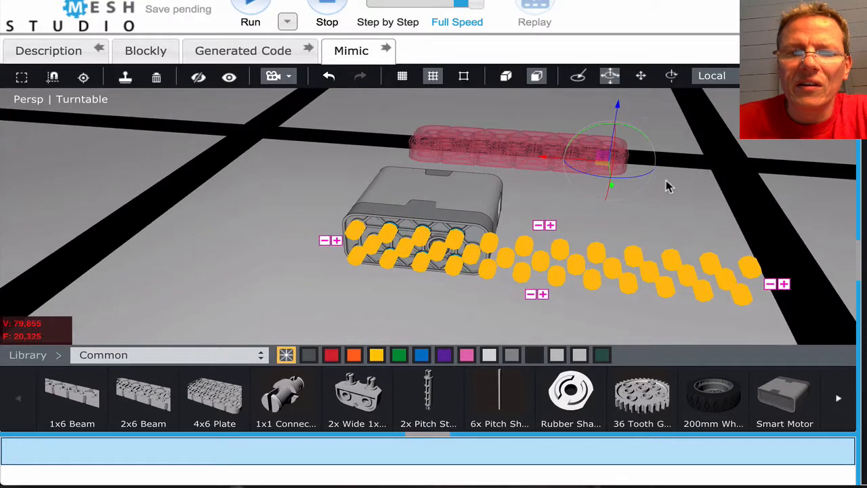
left_click_drag(641, 178, 662, 184)
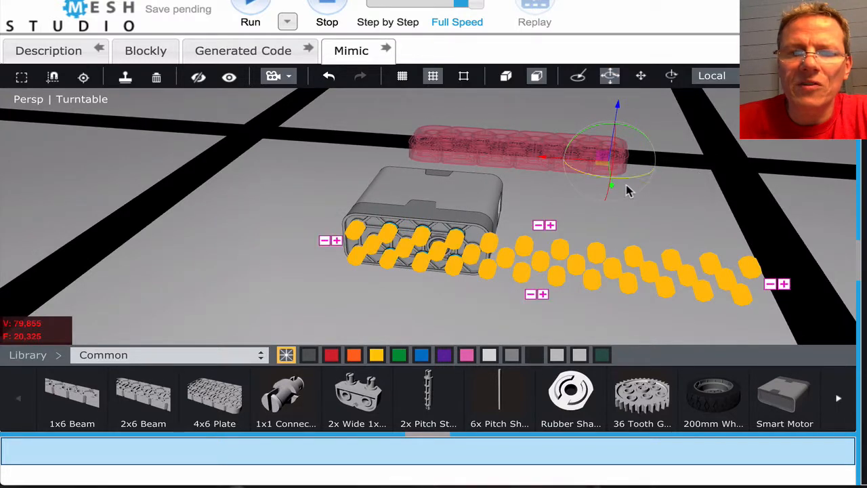
left_click_drag(611, 187, 617, 304)
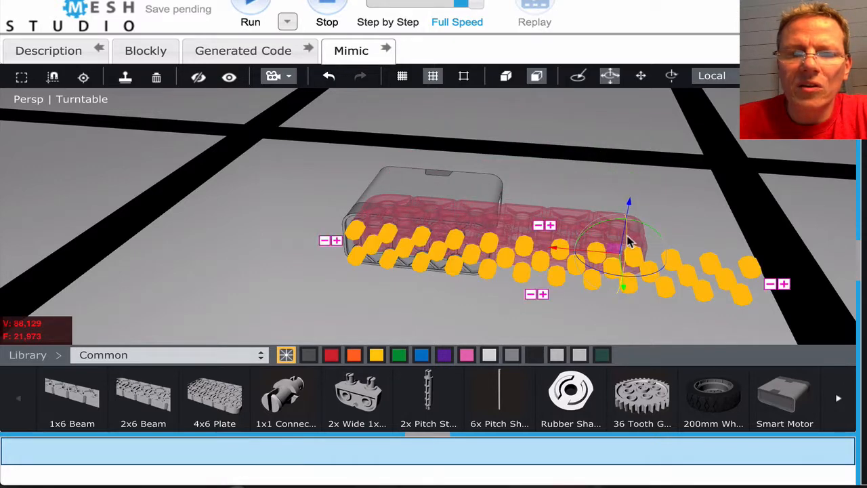
- Rotate the beam upright so it stands parallel to the motor's pin face
left_click_drag(629, 241, 680, 207)
scroll(680, 209, "up", 6)
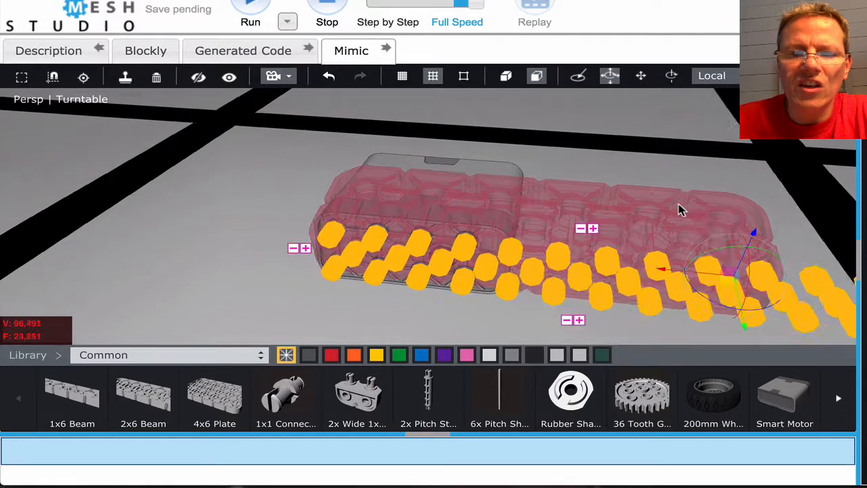
scroll(680, 209, "down", 8)
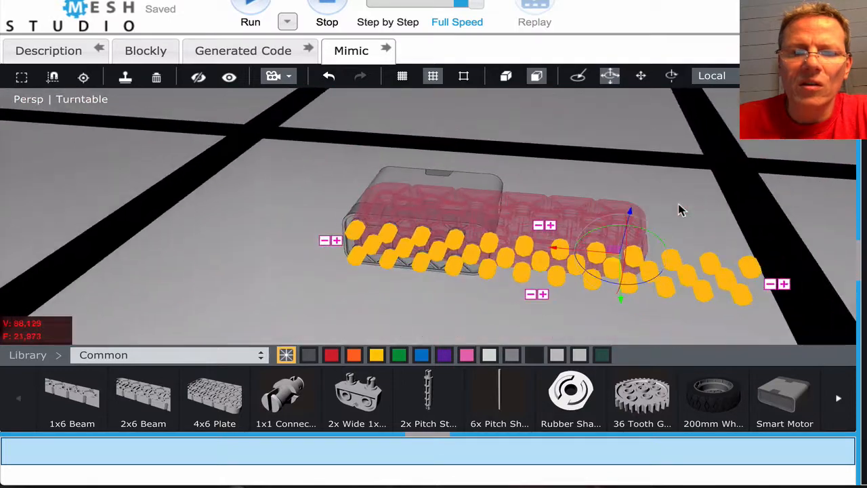
scroll(640, 234, "up", 4)
left_click_drag(640, 234, 587, 204)
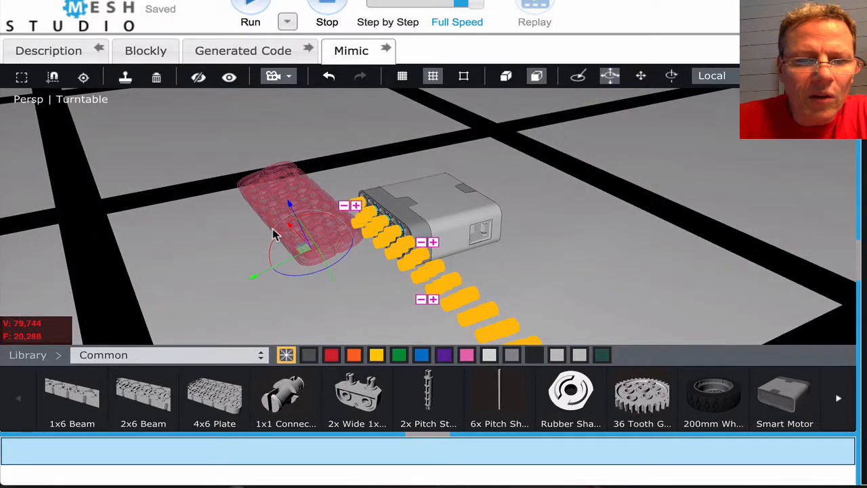
left_click_drag(270, 257, 333, 188)
- Move the upright beam in against the connector pins and lower it to the motor's height
left_click_drag(502, 259, 444, 264)
left_click_drag(291, 254, 428, 247)
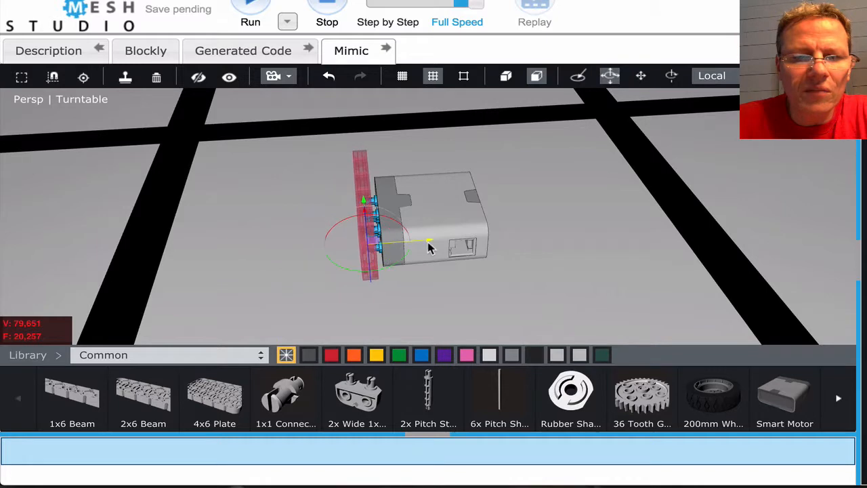
left_click(573, 197)
left_click_drag(574, 198, 702, 182)
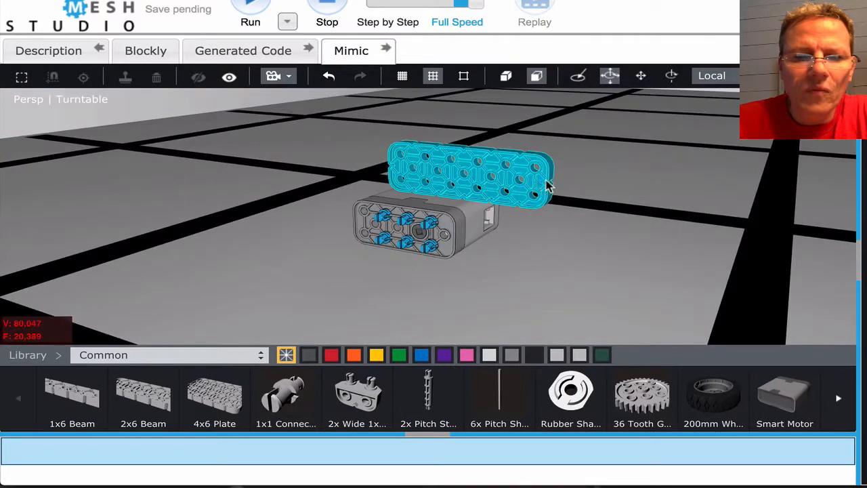
left_click(535, 178)
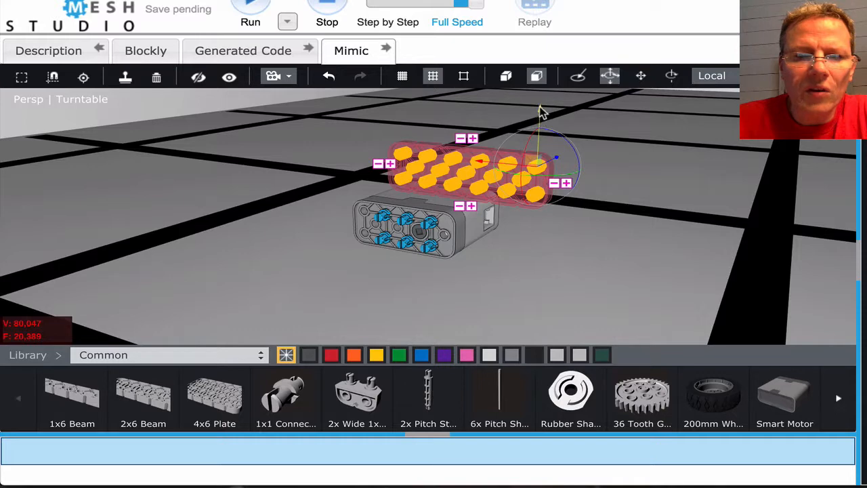
left_click_drag(540, 110, 535, 183)
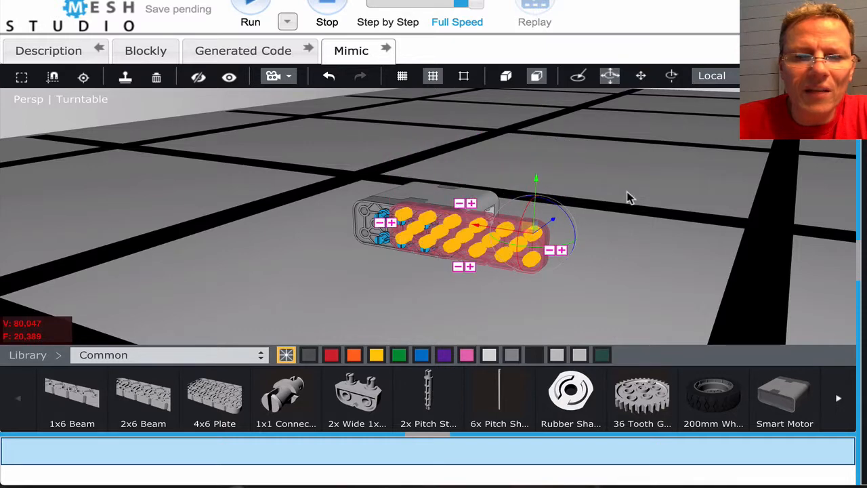
- Raise the beam above the motor, trying the coarse and fine grids, and return to the medium grid
left_click_drag(630, 195, 705, 189)
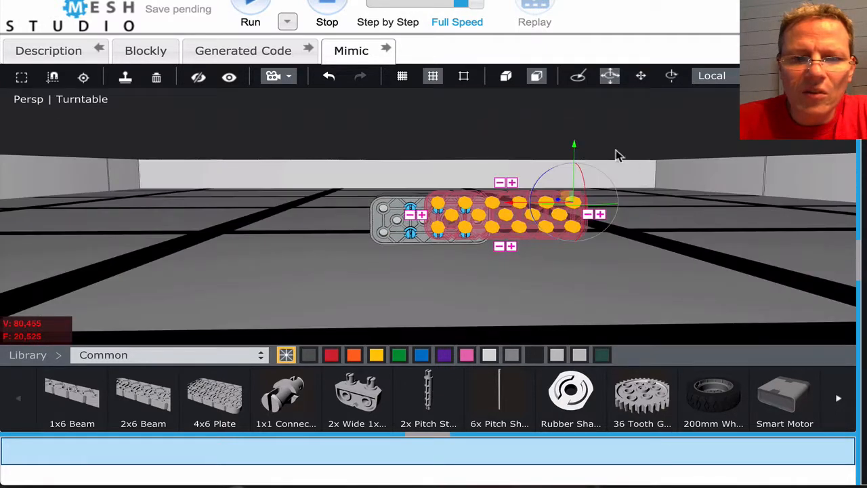
left_click_drag(575, 146, 575, 122)
left_click(402, 78)
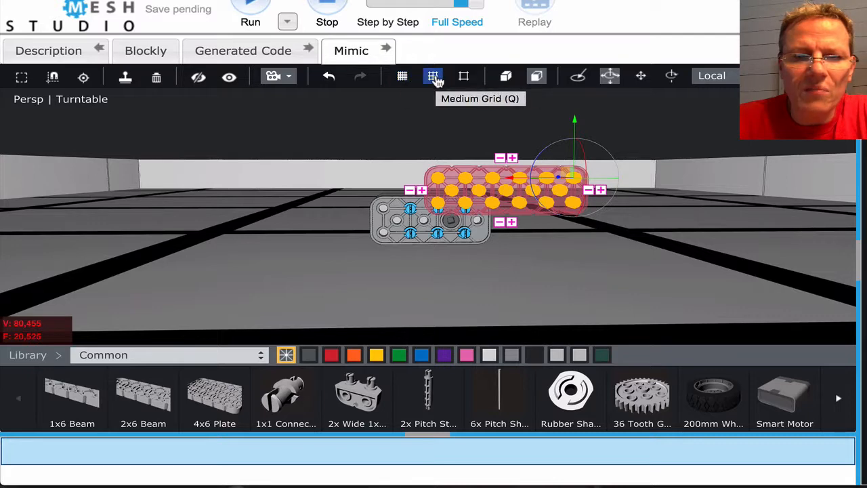
left_click(461, 79)
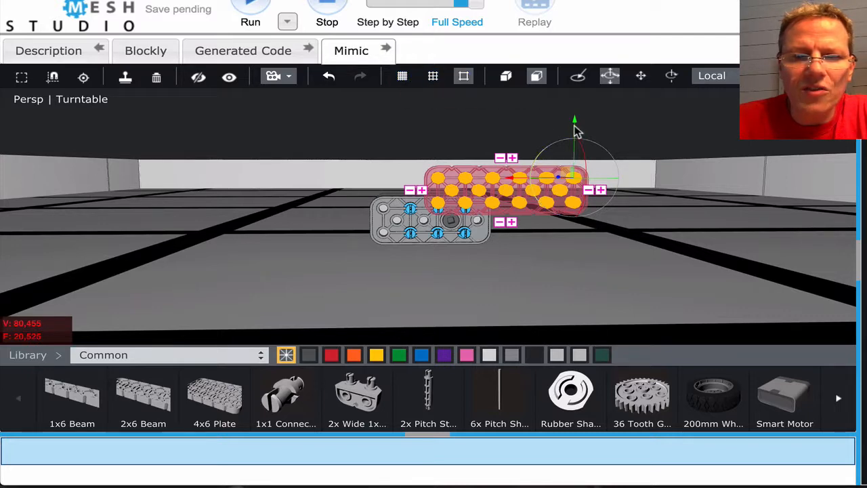
mouse_move(576, 120)
left_mouse_down()
mouse_move(575, 183)
mouse_move(575, 97)
mouse_move(555, 114)
mouse_move(574, 128)
mouse_move(574, 155)
mouse_move(574, 112)
left_mouse_up()
left_click(402, 78)
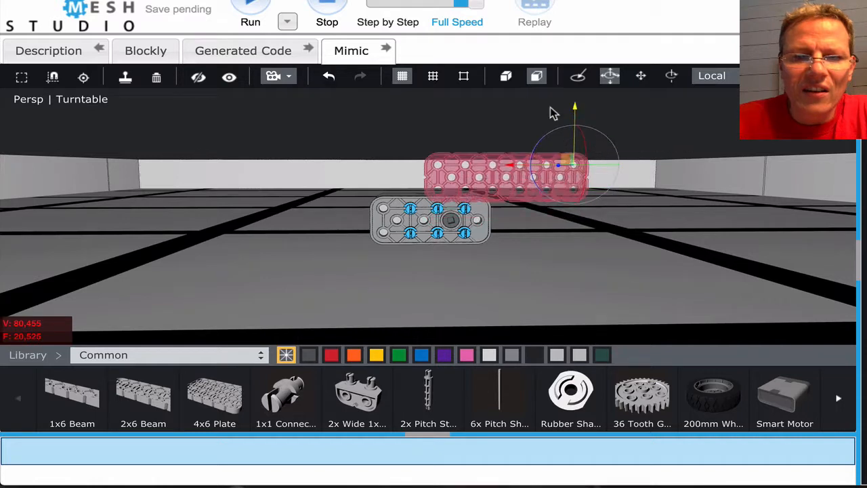
left_click(434, 76)
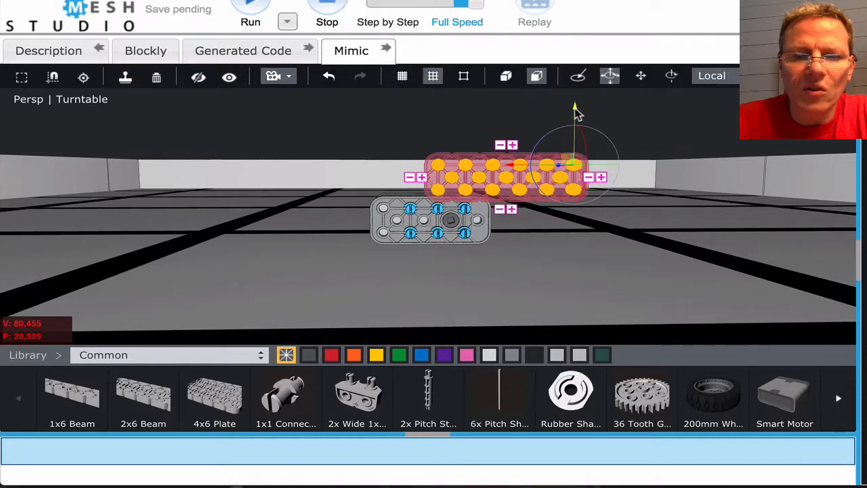
- Lower the beam and shift it sideways on the medium grid until its holes line up with the connector pins
left_click_drag(576, 110, 575, 150)
left_click_drag(510, 211, 459, 210)
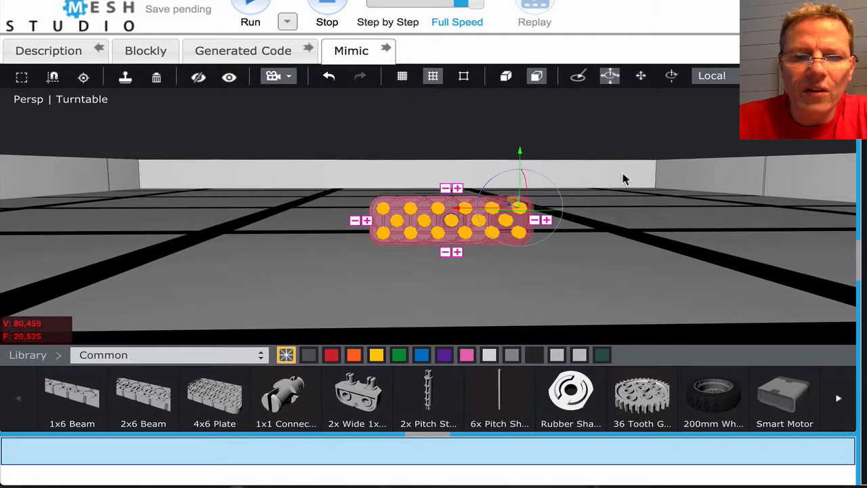
left_click(630, 177)
left_click_drag(641, 178, 565, 187)
- Extend the beam at its free end from the motor to a length of 12 holes
left_click(476, 252)
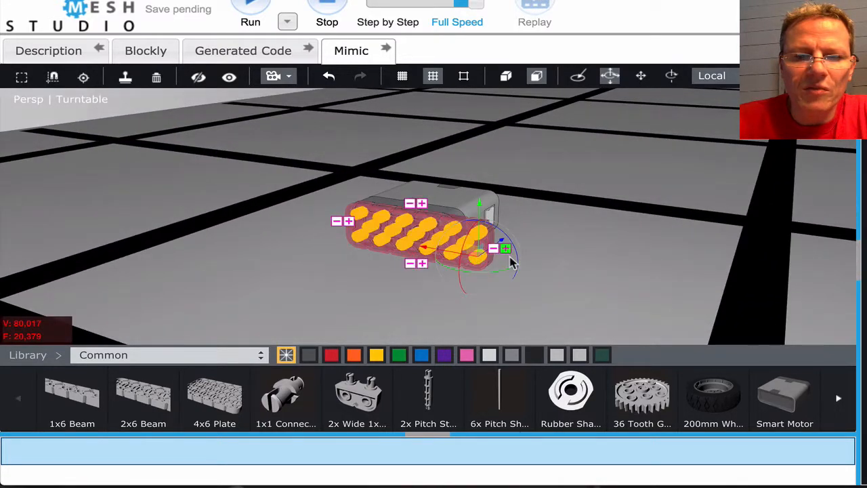
left_click(507, 250)
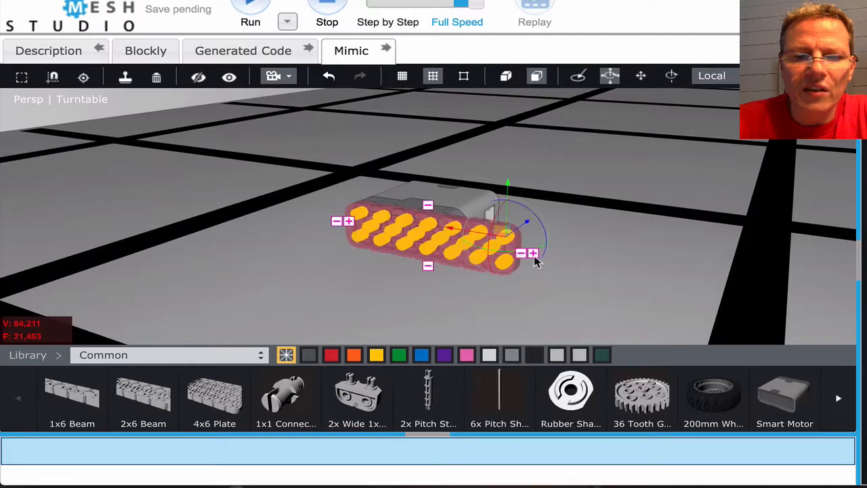
left_click(533, 253)
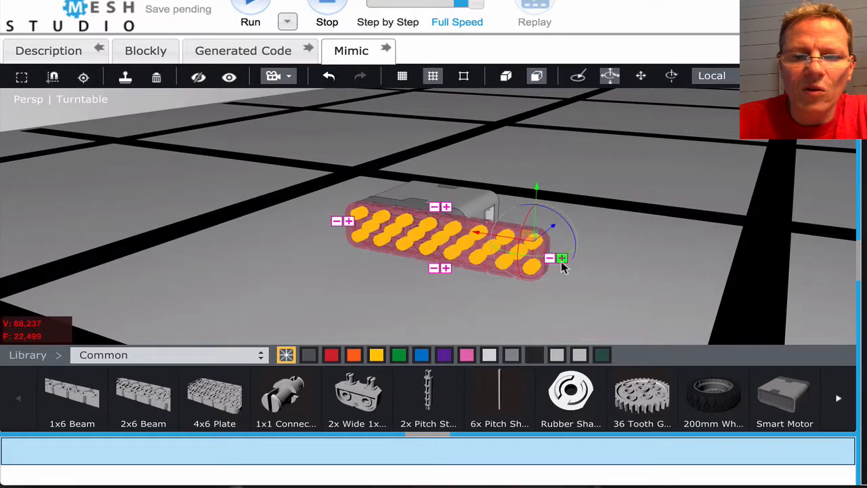
left_click(563, 258)
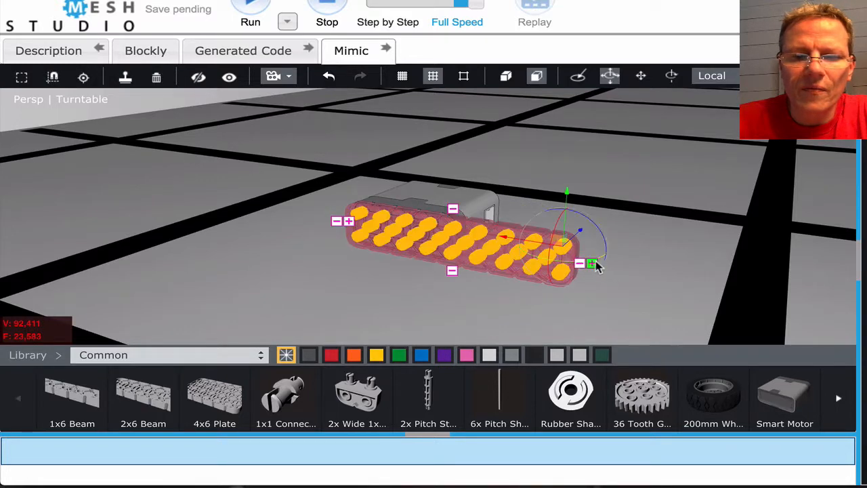
left_click(596, 263)
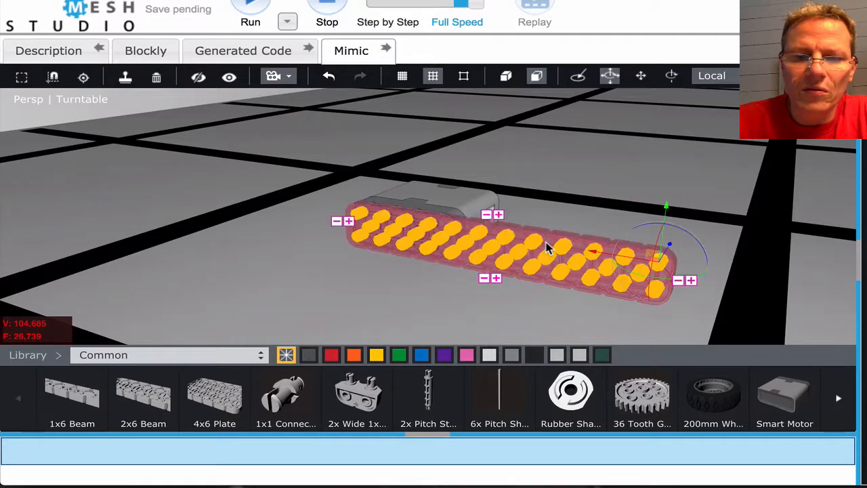
- Delete the extended beam and place a new 2x6 Beam beside the motor
key("Delete")
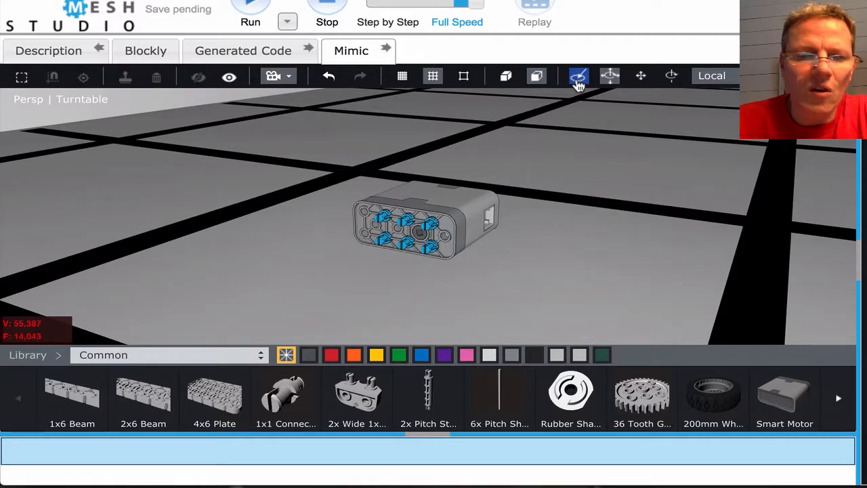
left_click_drag(155, 397, 501, 210)
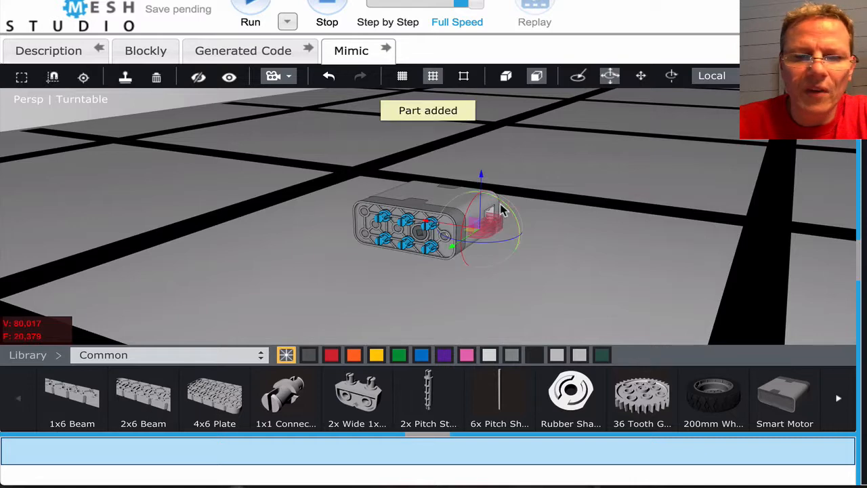
left_click_drag(426, 223, 574, 245)
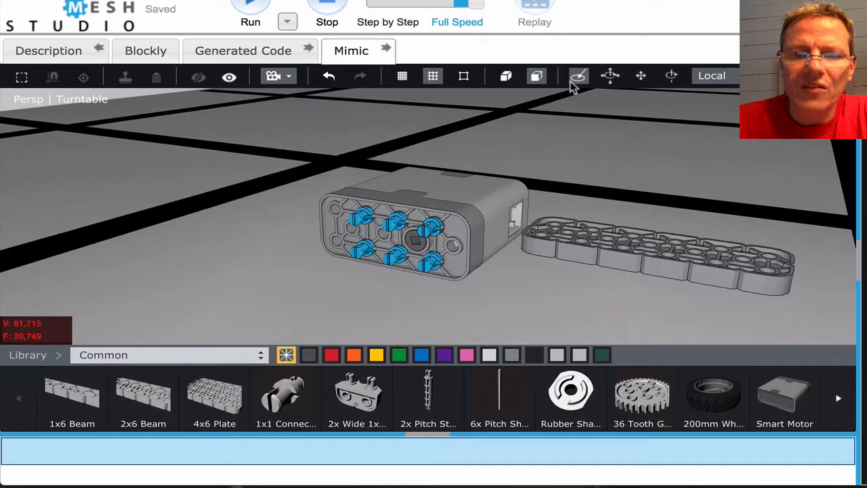
- In Auto mode, choose a hole in the new beam and snap it onto one of the motor's lower connector pins
left_click(576, 79)
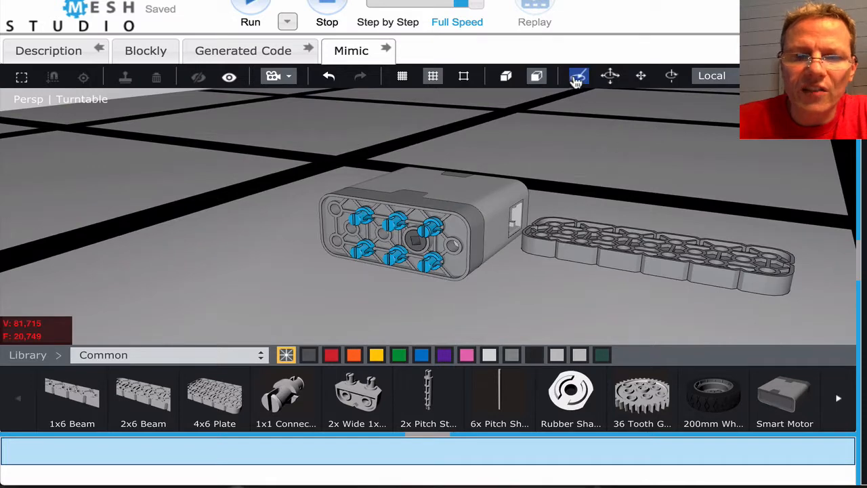
left_click(593, 234)
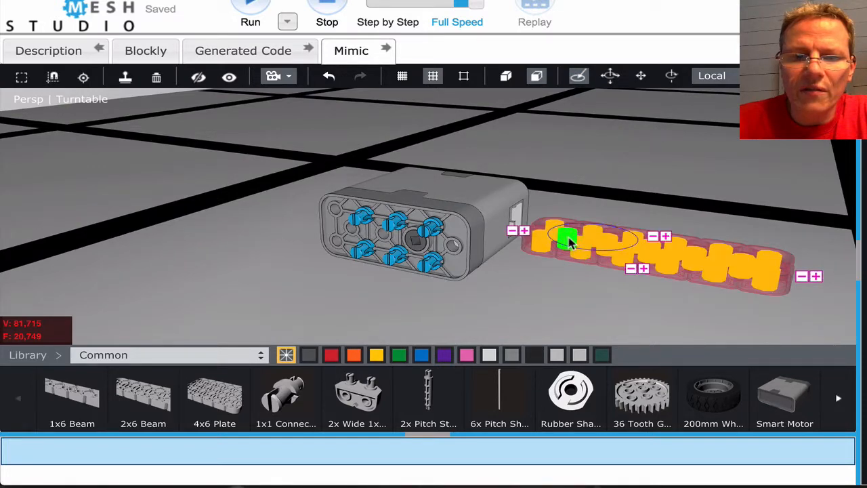
left_click_drag(569, 243, 637, 244)
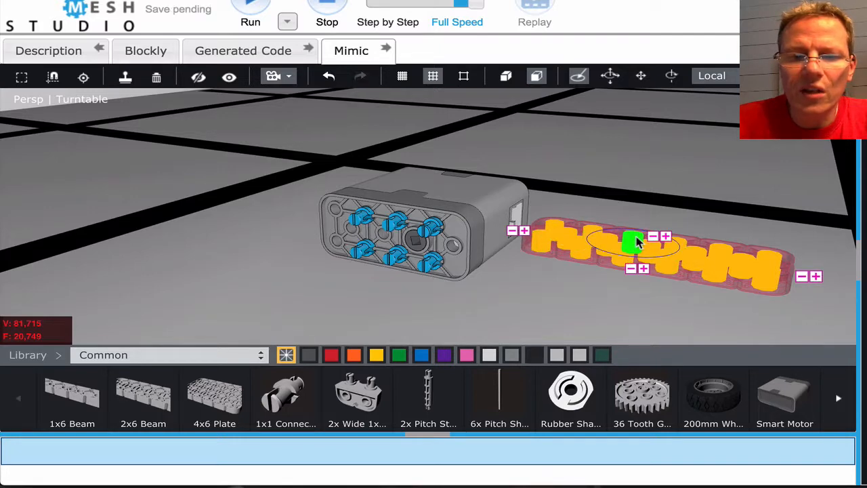
left_click(377, 258)
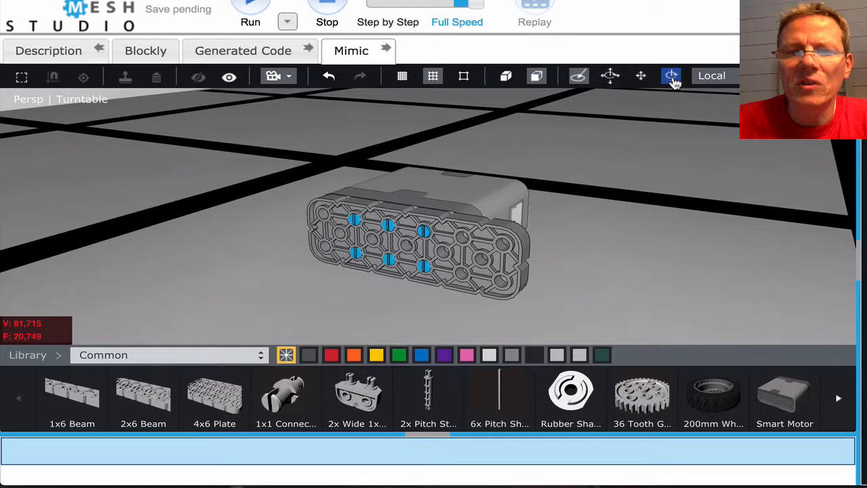
- Select the mounted beam with the rotation handles and switch it to translation mode
left_click(507, 250)
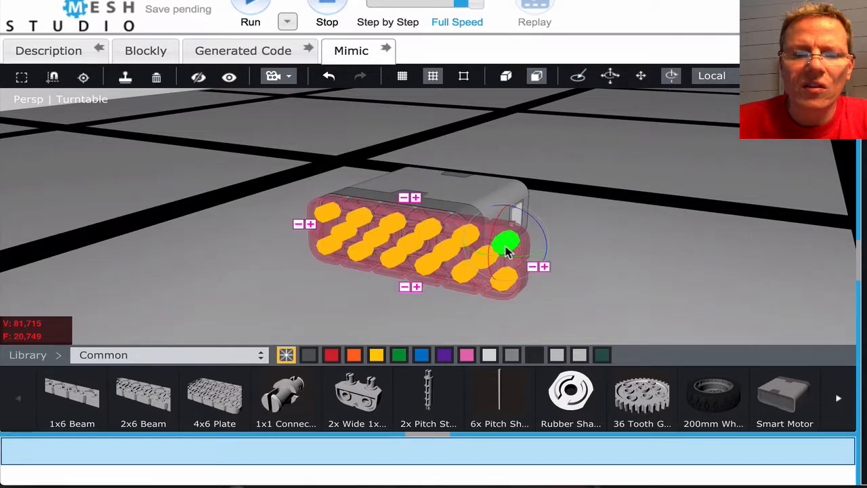
mouse_move(544, 239)
left_mouse_down()
mouse_move(507, 284)
mouse_move(540, 254)
mouse_move(535, 235)
mouse_move(542, 241)
mouse_move(543, 233)
left_mouse_up()
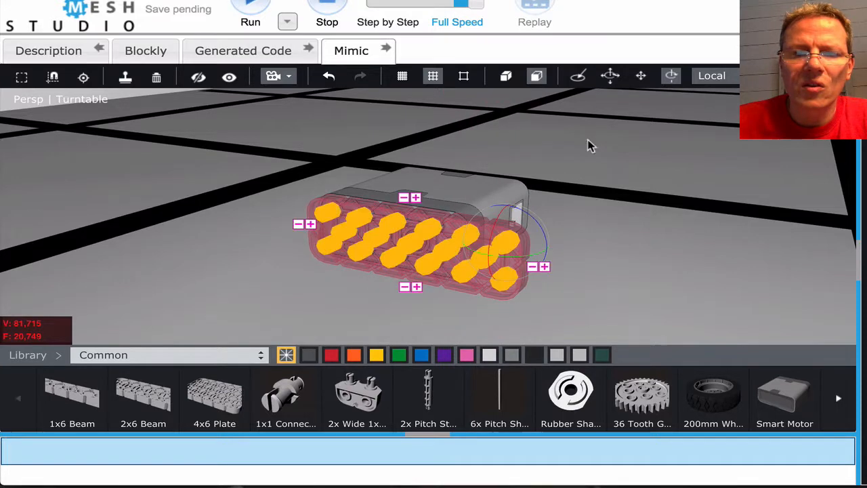
left_click(640, 80)
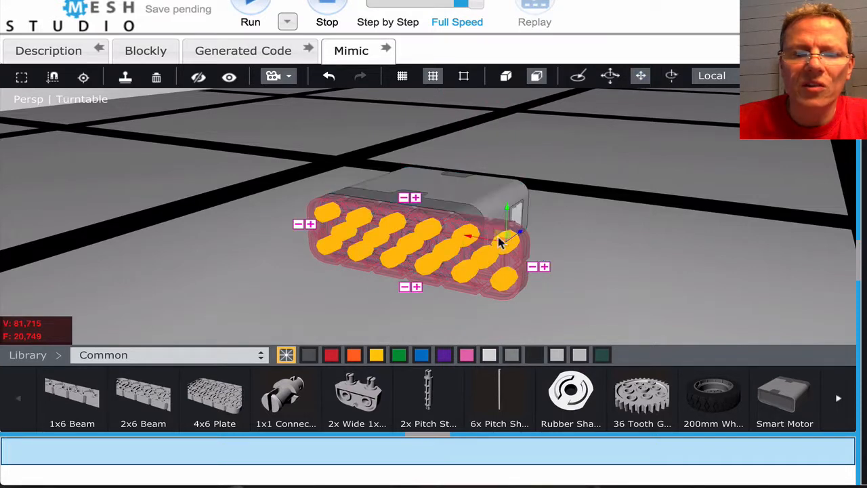